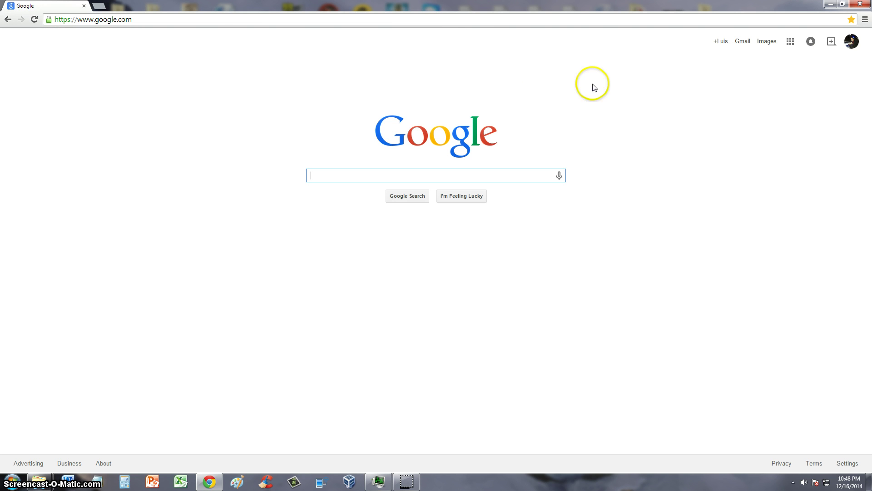
# - Turn on the bookmarks bar from the Chrome menu's Bookmarks submenu
pyautogui.click(864, 21)
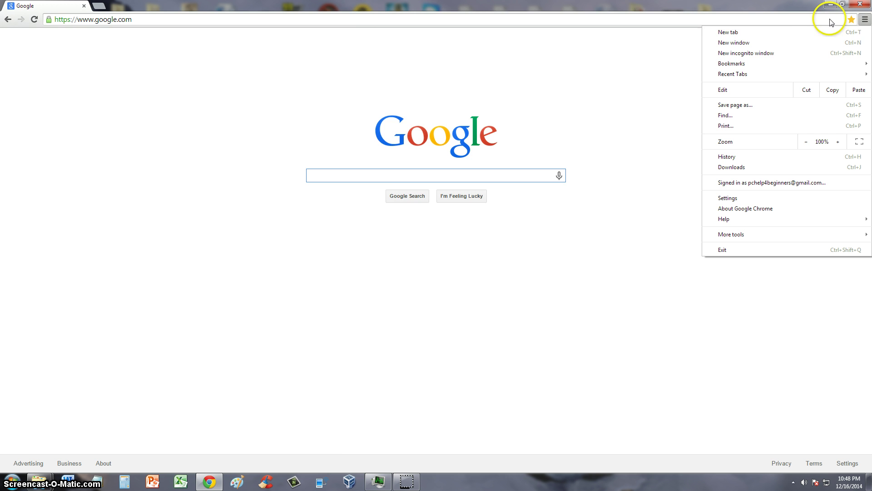
pyautogui.moveTo(784, 63)
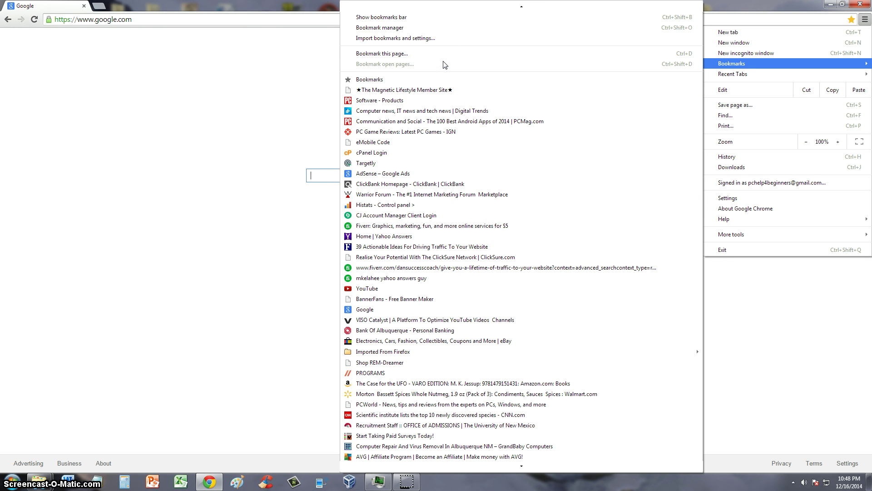
pyautogui.click(432, 54)
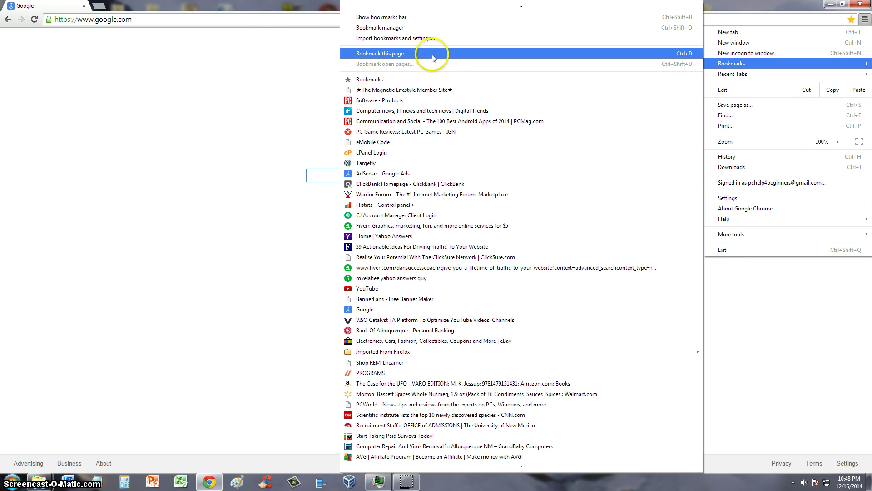
pyautogui.click(391, 19)
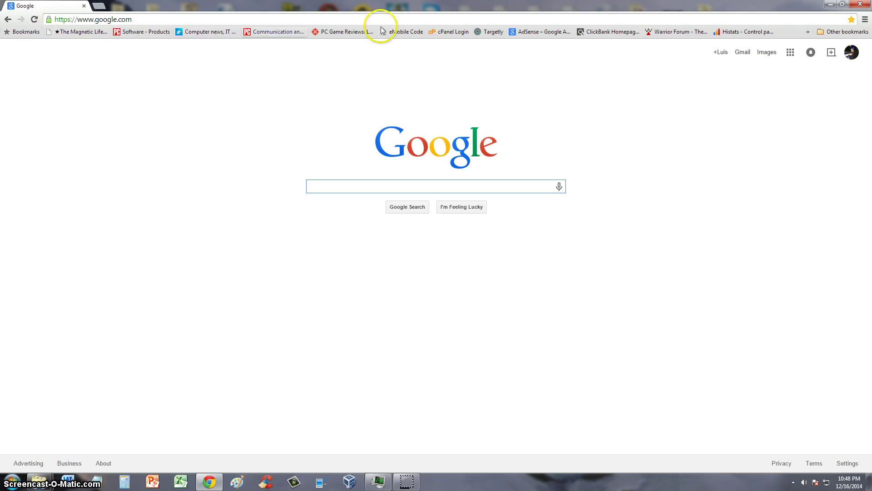
# - Go to msn from the address bar and bookmark the page as 'msn'
pyautogui.click(684, 122)
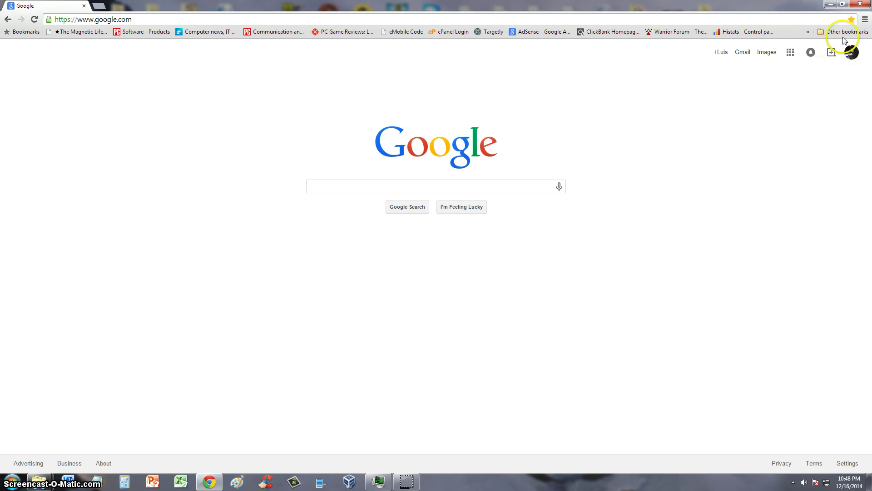
pyautogui.click(418, 20)
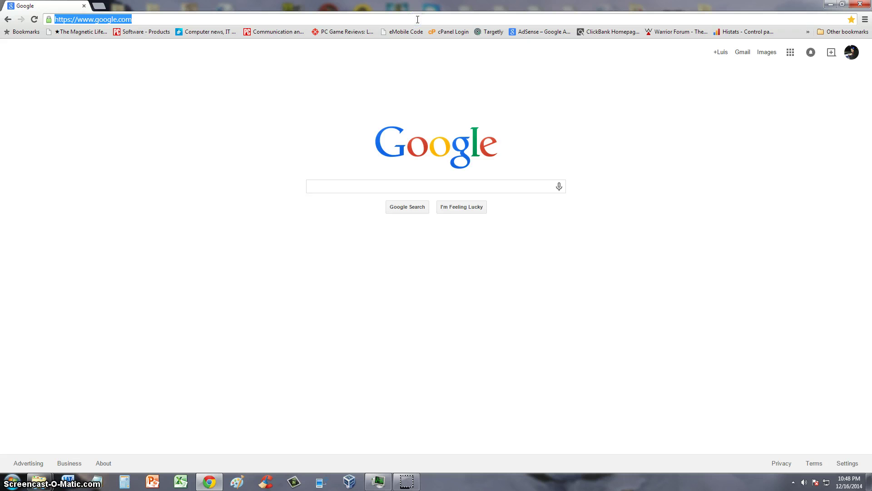
pyautogui.write('msn.')
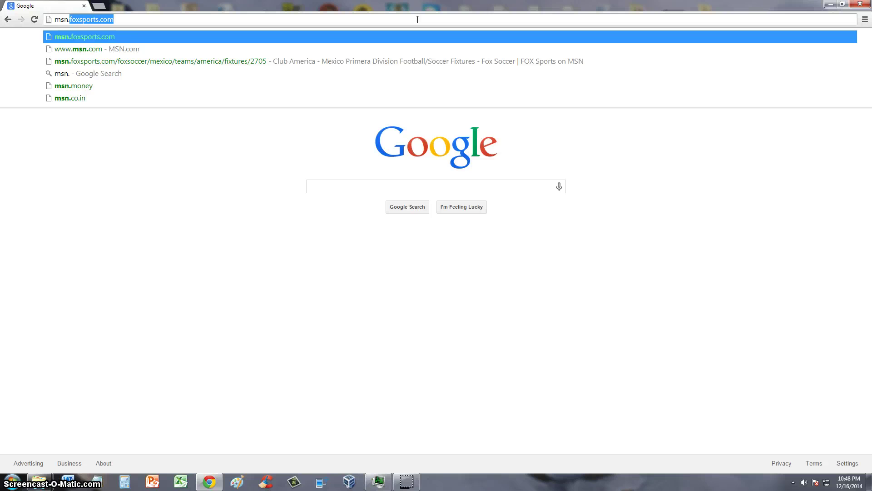
pyautogui.press('Return')
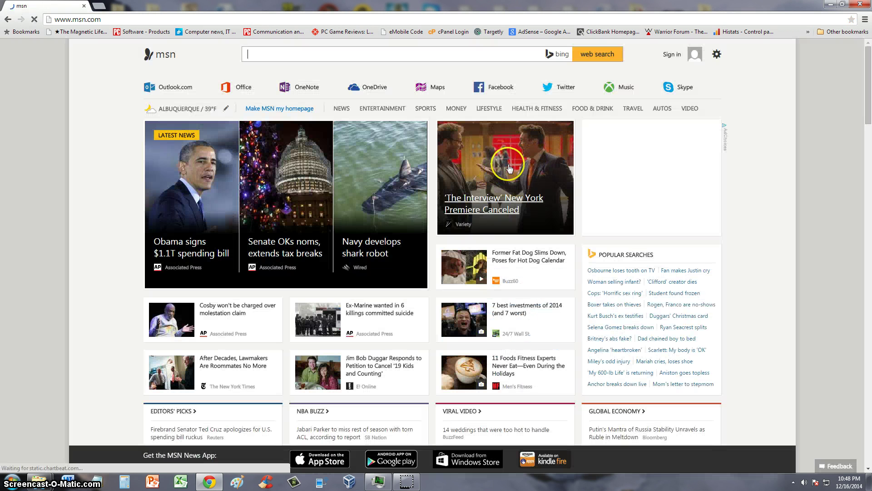
pyautogui.click(851, 21)
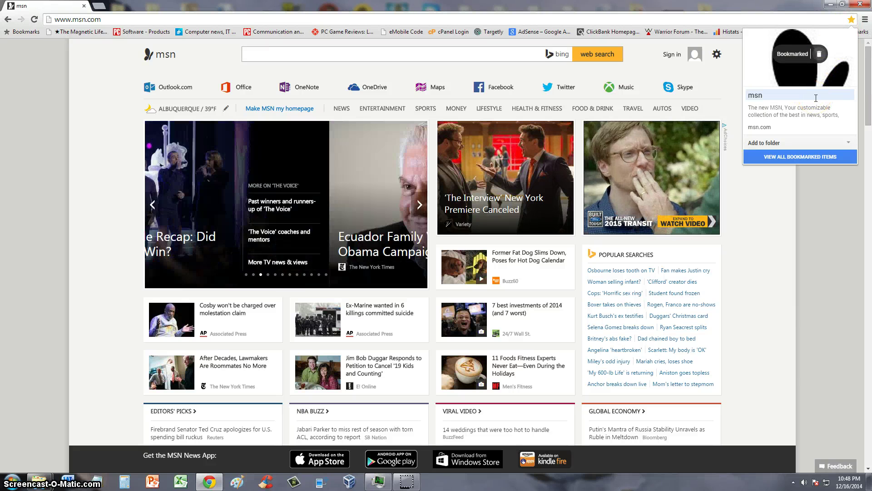
# - Open the Bookmark Manager from the bookmark popup and switch to the empty Folders view
pyautogui.click(795, 160)
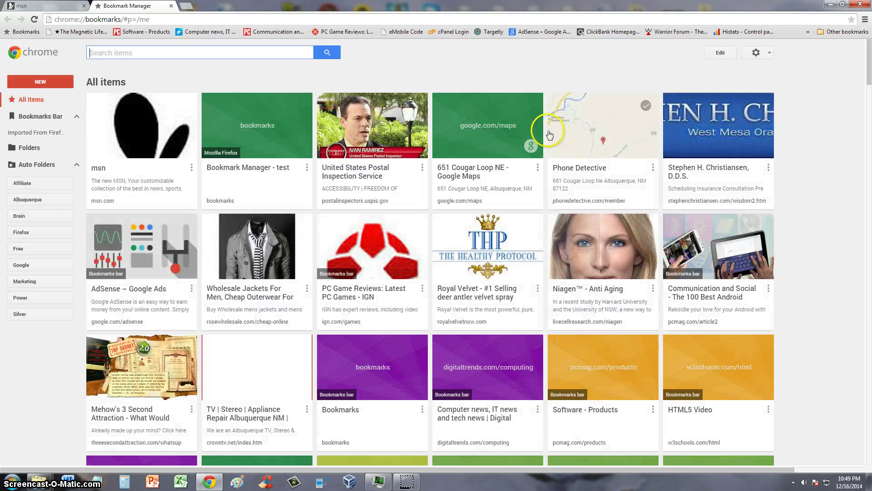
pyautogui.click(155, 83)
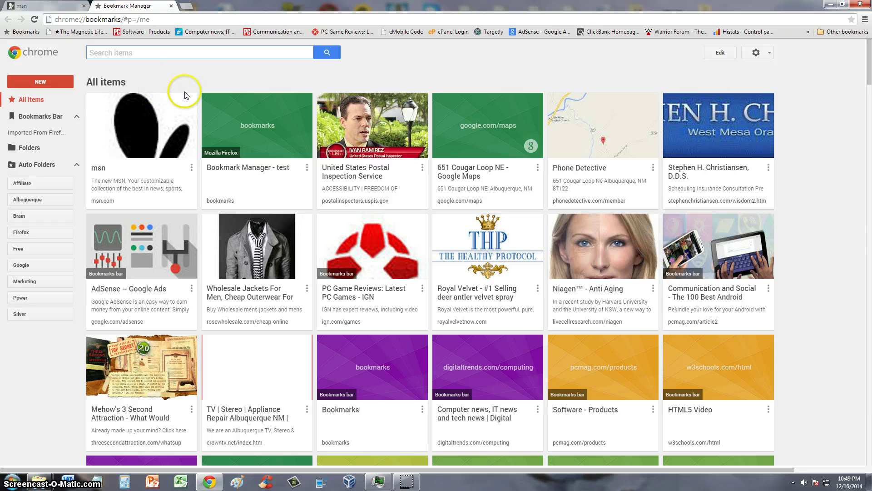
pyautogui.click(33, 152)
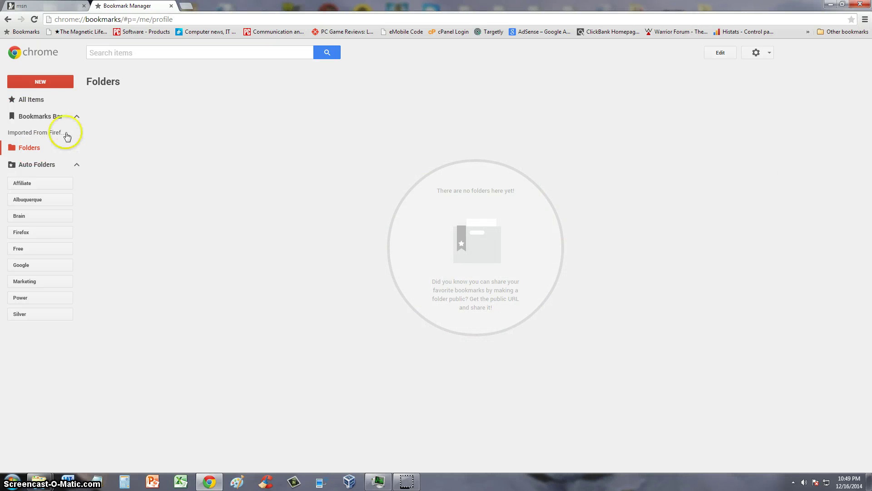
# - Create a private bookmark folder named 'test' with description 'test'
pyautogui.click(42, 84)
pyautogui.click(62, 94)
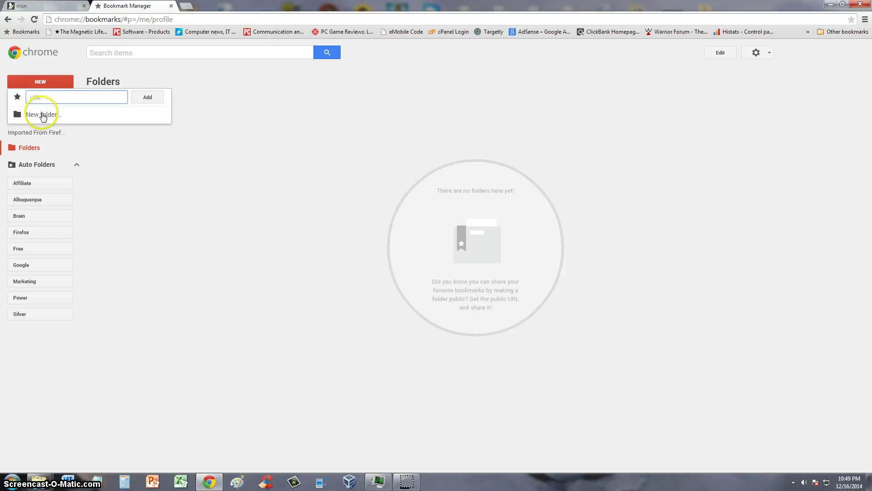
pyautogui.click(32, 115)
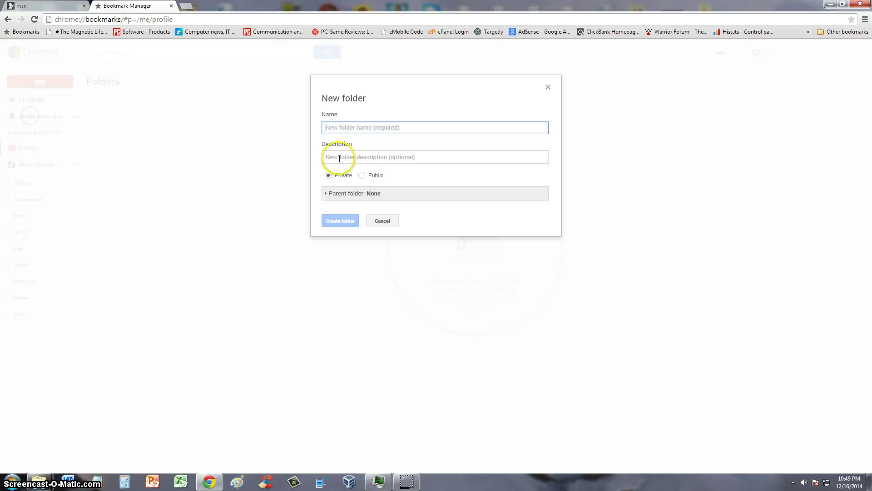
pyautogui.write('test')
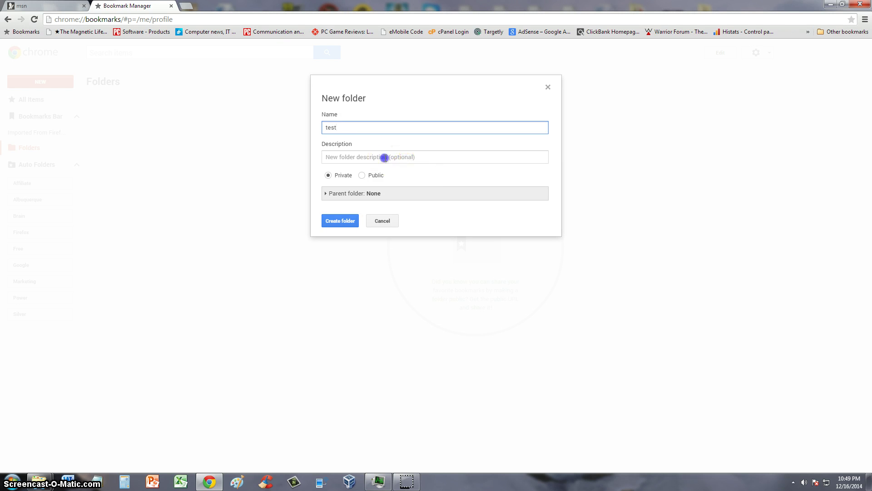
pyautogui.click(385, 157)
pyautogui.write('test')
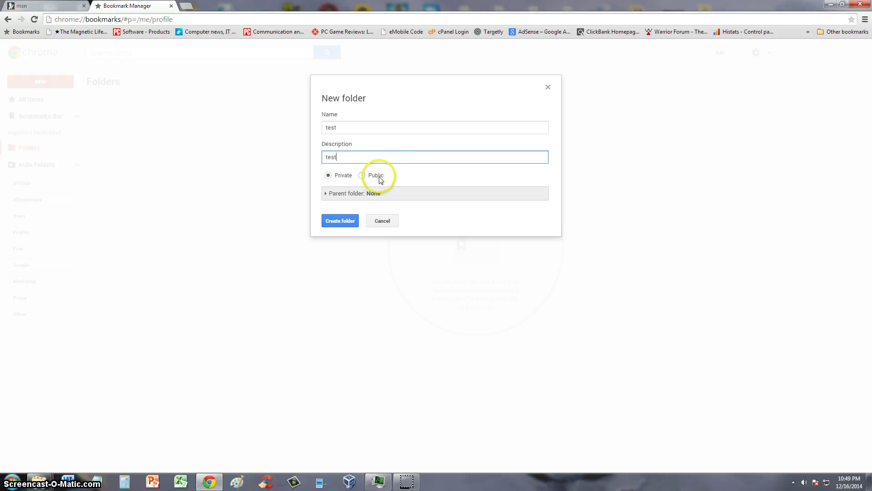
pyautogui.click(328, 176)
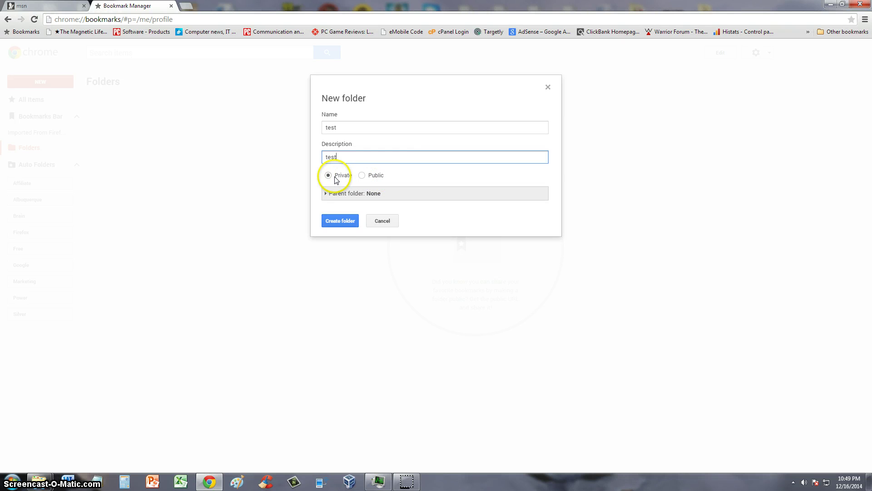
pyautogui.click(340, 221)
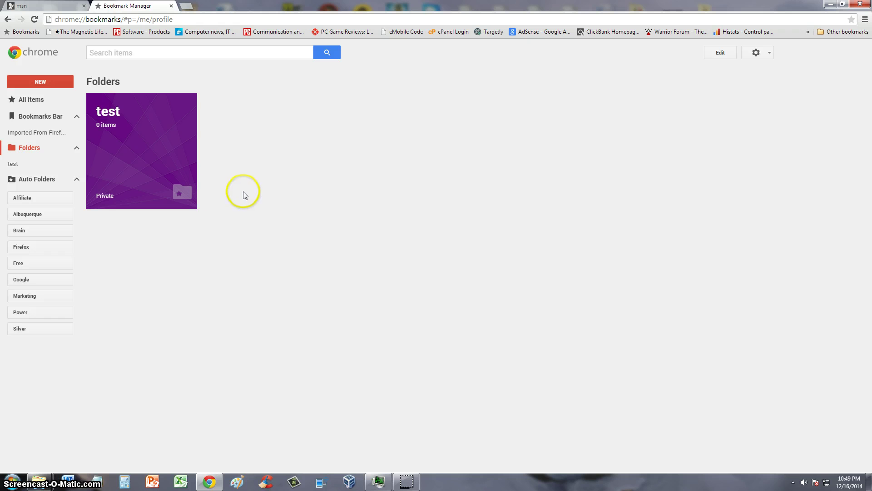
# - Move the msn bookmark from All Items into 'test', then confirm it holds 1 item
pyautogui.click(26, 104)
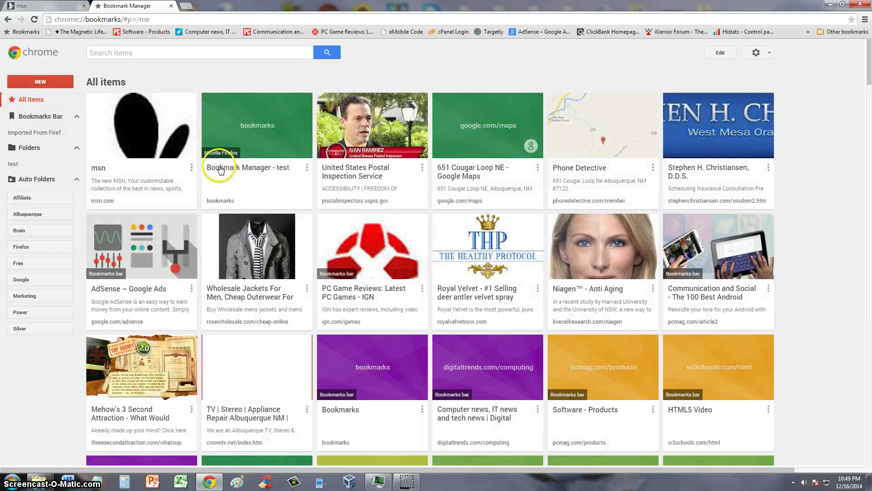
pyautogui.moveTo(141, 150)
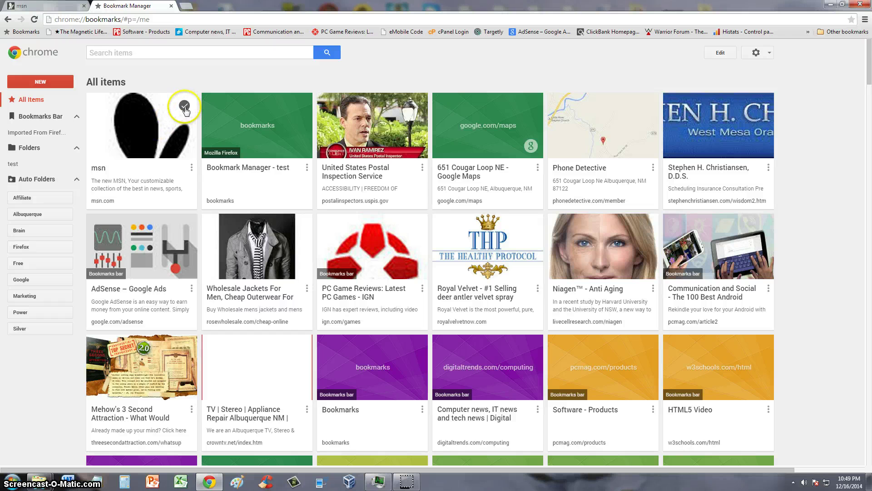
pyautogui.click(184, 107)
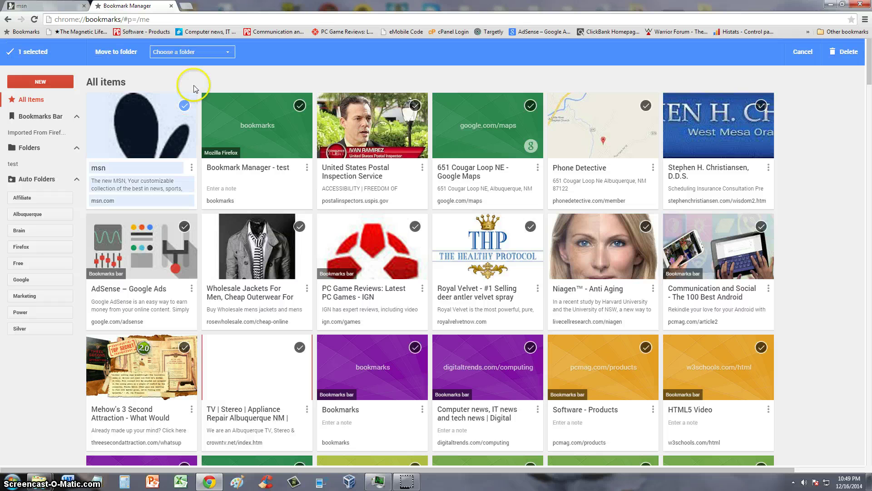
pyautogui.click(220, 56)
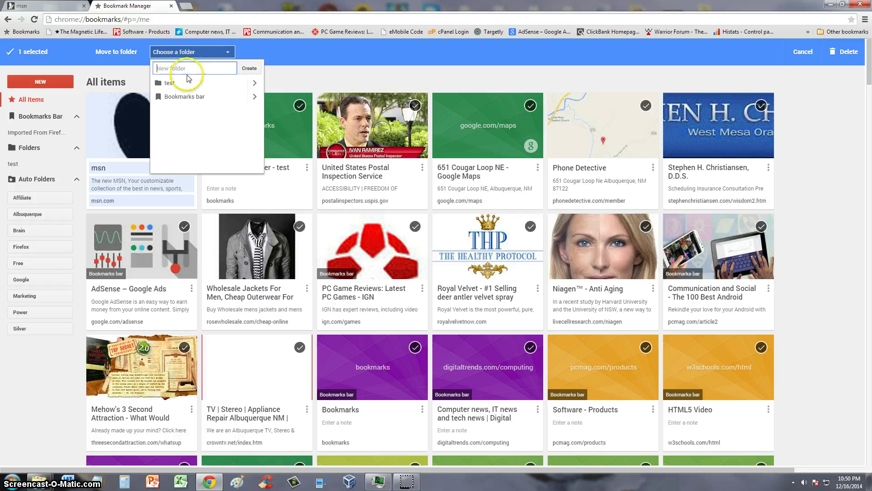
pyautogui.click(171, 82)
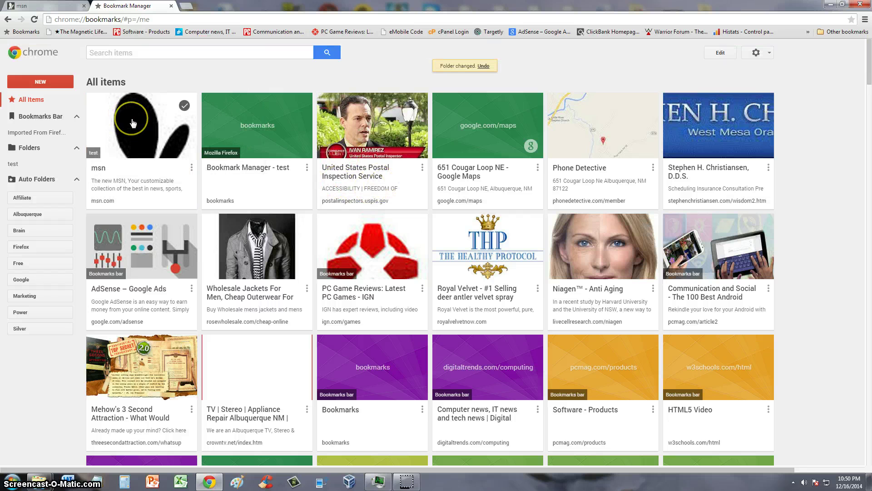
pyautogui.click(29, 148)
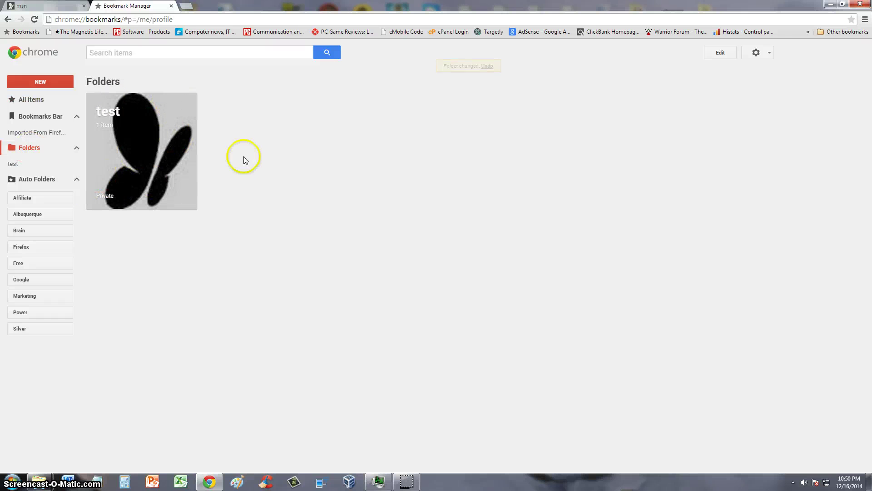
# - In a new tab, load yahoo.com and bookmark it as 'Yahoo'
pyautogui.click(190, 7)
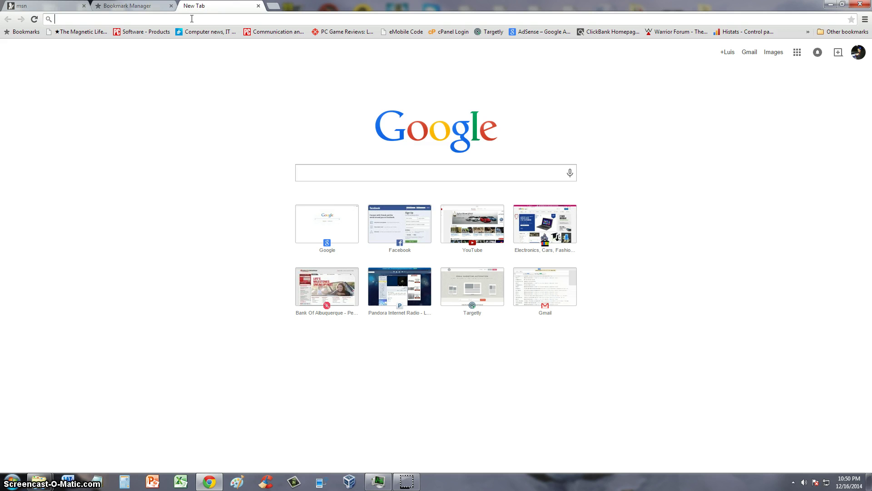
pyautogui.write('face')
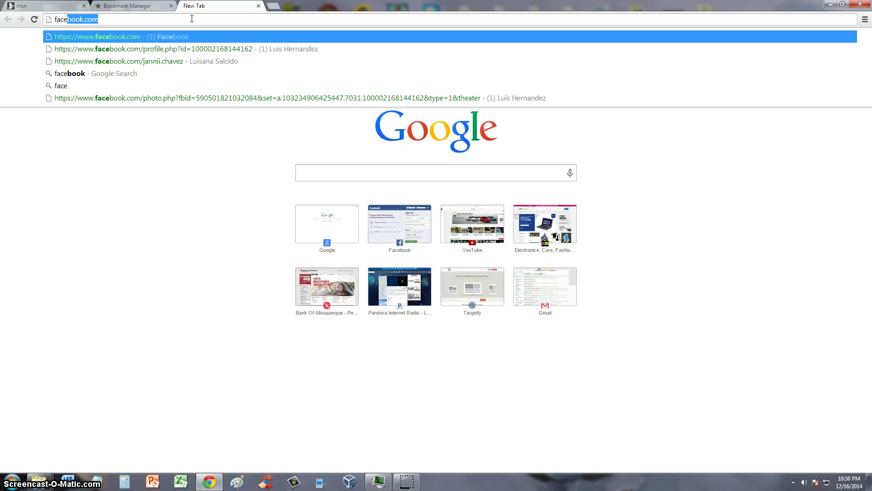
pyautogui.press('BackSpace')
pyautogui.press('BackSpace')
pyautogui.press('BackSpace')
pyautogui.press('BackSpace')
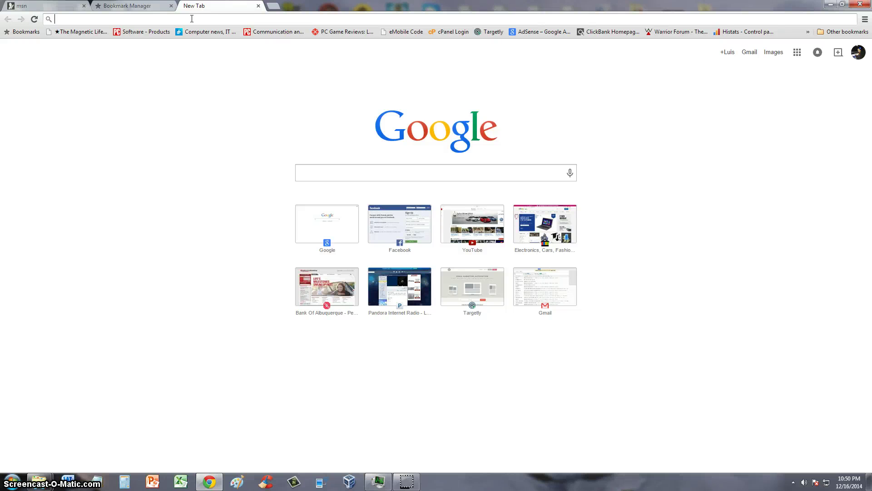
pyautogui.write('yahoo.com')
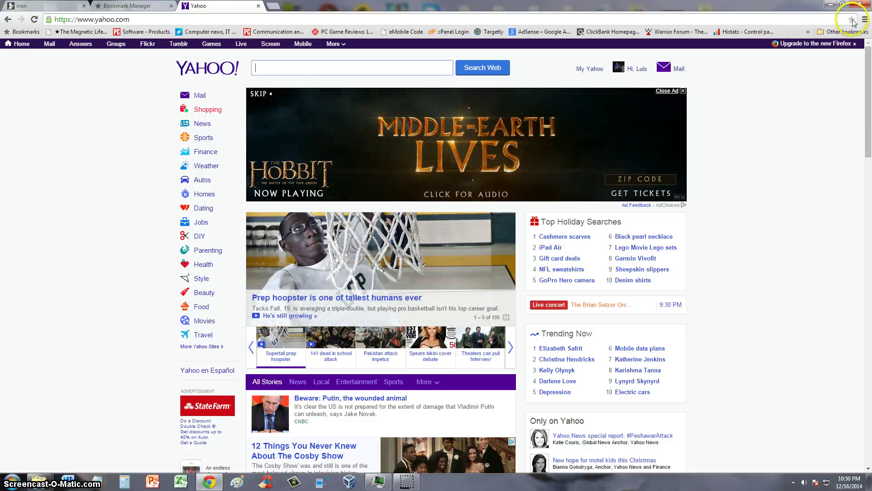
pyautogui.click(851, 19)
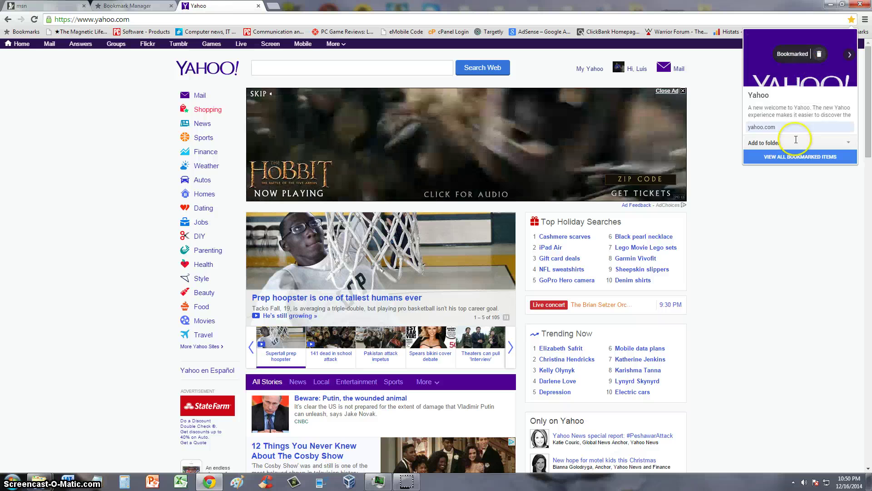
pyautogui.click(782, 216)
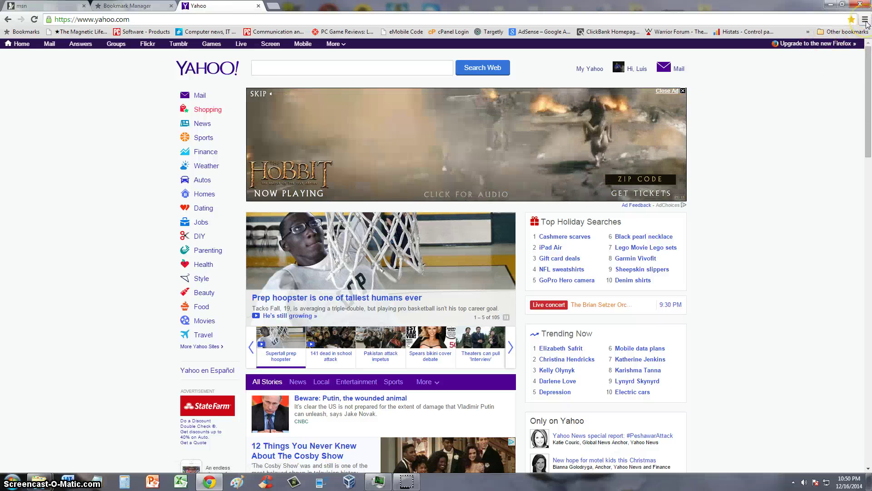
# - Drag the Yahoo bookmark from Other bookmarks onto the bar after Software - Products, then open it
pyautogui.click(865, 20)
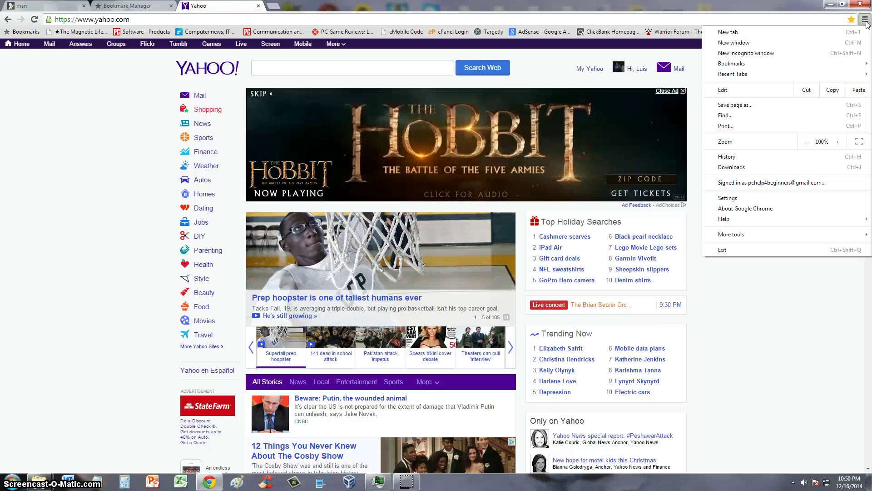
pyautogui.moveTo(732, 63)
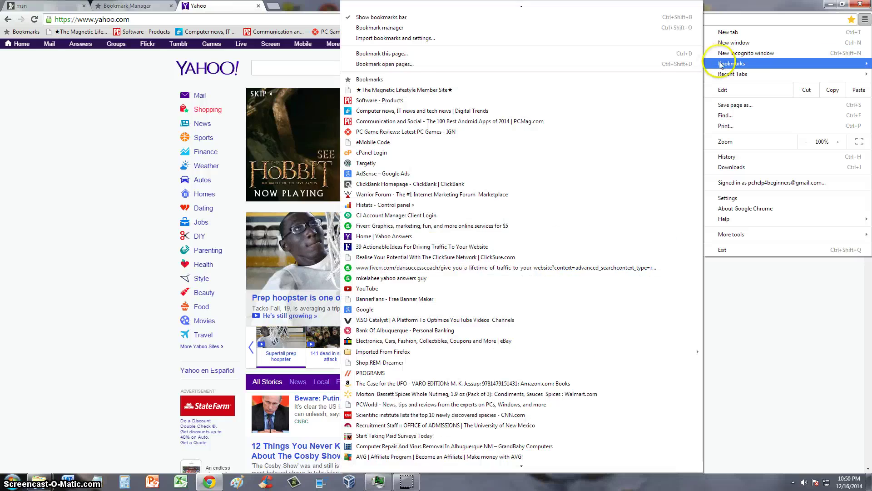
pyautogui.scroll(-5, 584, 249)
pyautogui.scroll(-5, 572, 268)
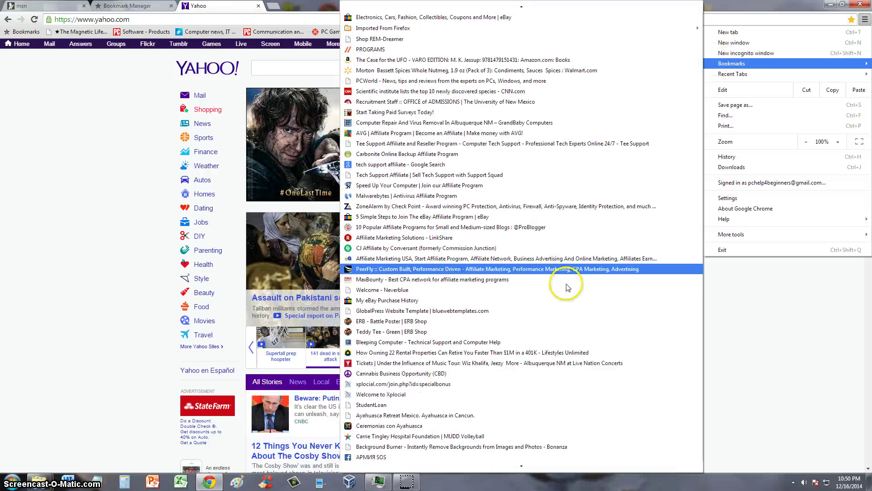
pyautogui.scroll(-5, 561, 302)
pyautogui.scroll(-5, 555, 322)
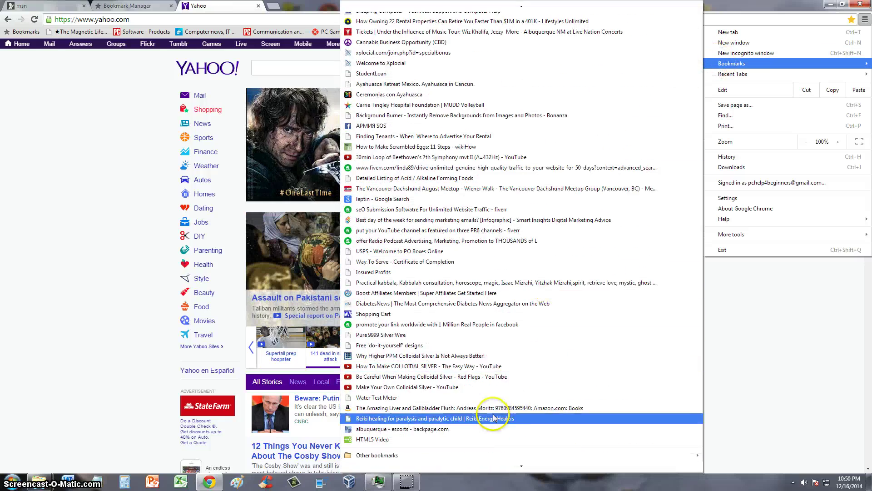
pyautogui.moveTo(409, 454)
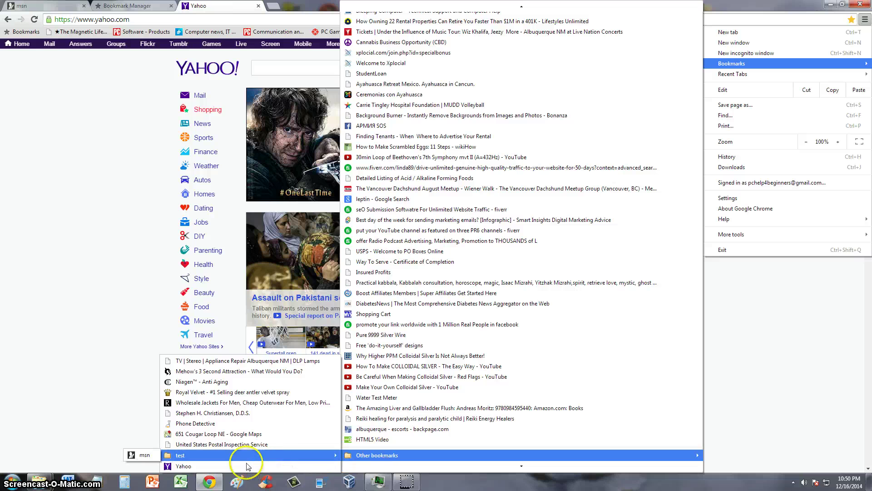
pyautogui.moveTo(377, 454)
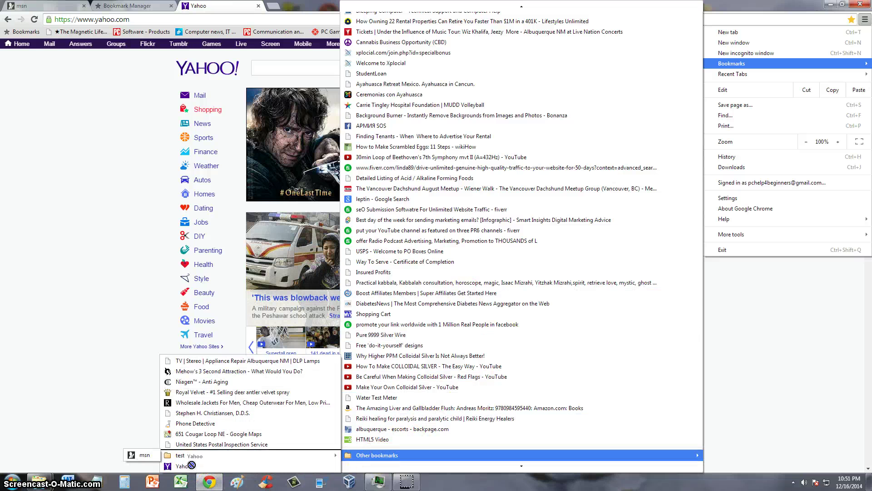
pyautogui.moveTo(184, 466); pyautogui.dragTo(211, 190)
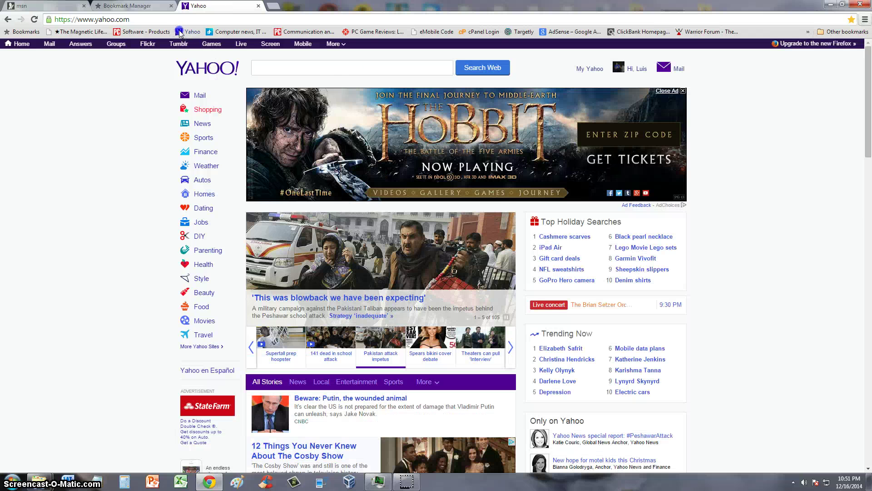
pyautogui.moveTo(180, 35); pyautogui.dragTo(277, 38)
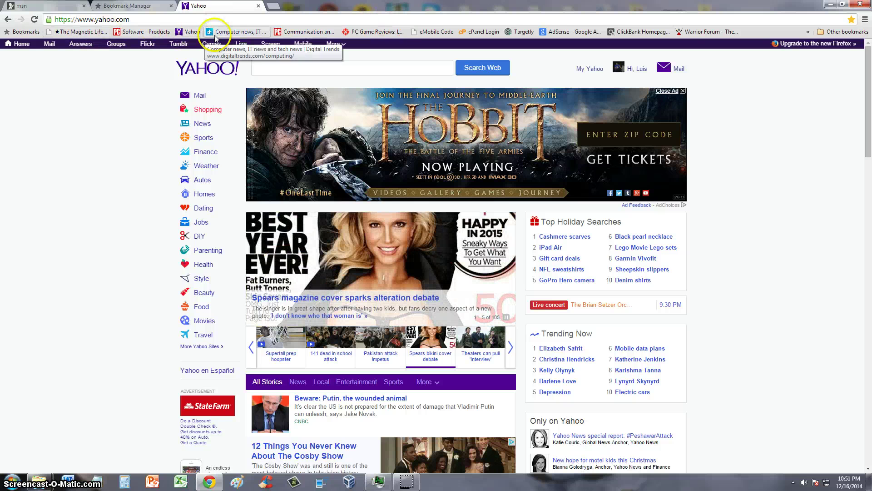
pyautogui.click(187, 36)
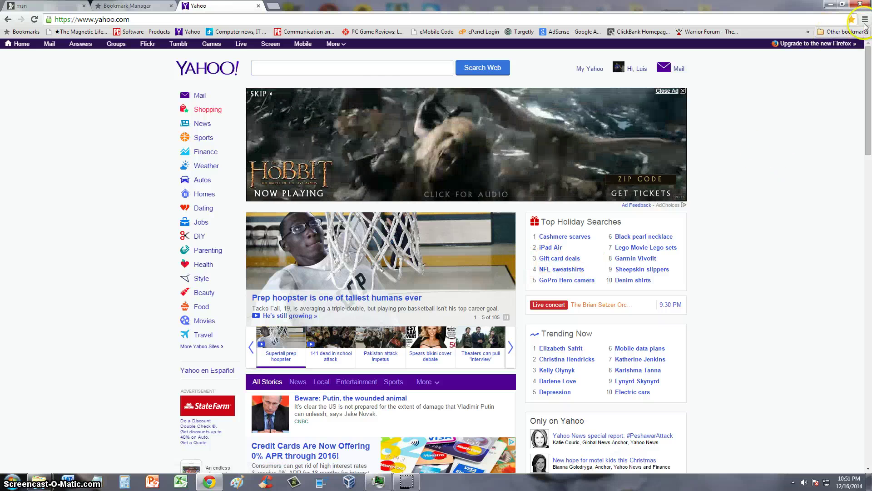
# - Reopen the Bookmark Manager on its Folders view, showing the 'test' folder
pyautogui.click(865, 20)
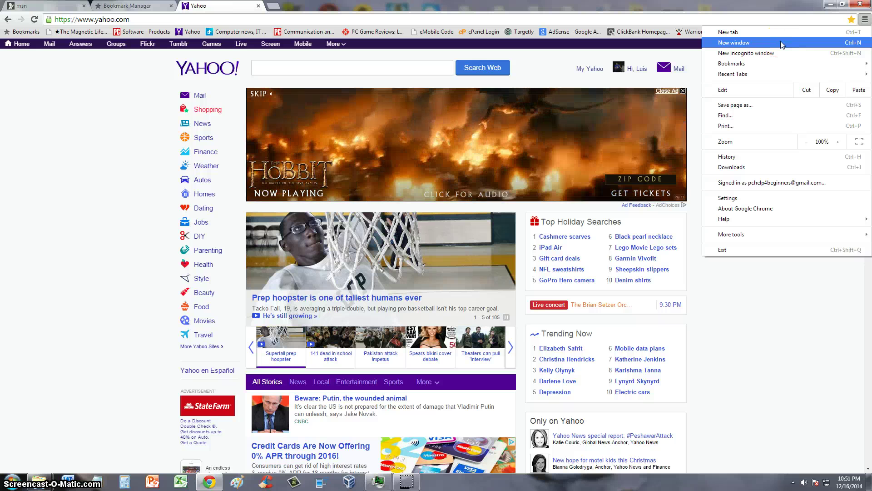
pyautogui.click(762, 53)
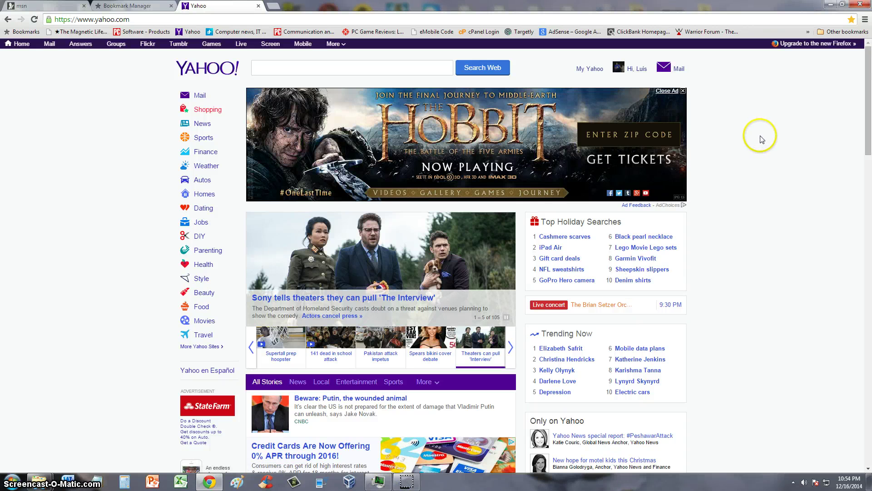
pyautogui.click(865, 20)
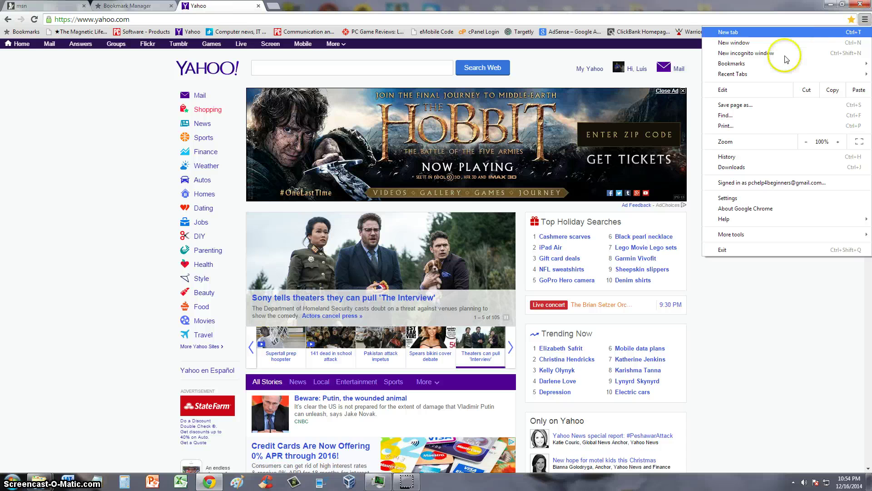
pyautogui.moveTo(732, 63)
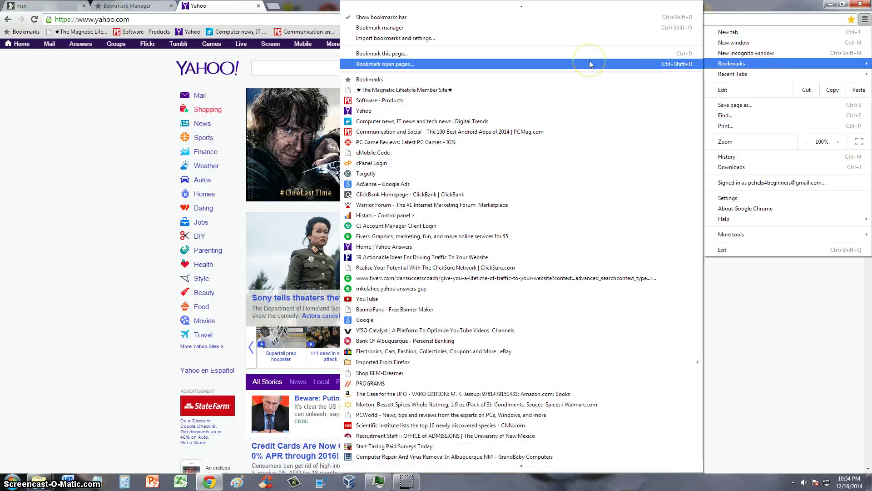
pyautogui.click(413, 32)
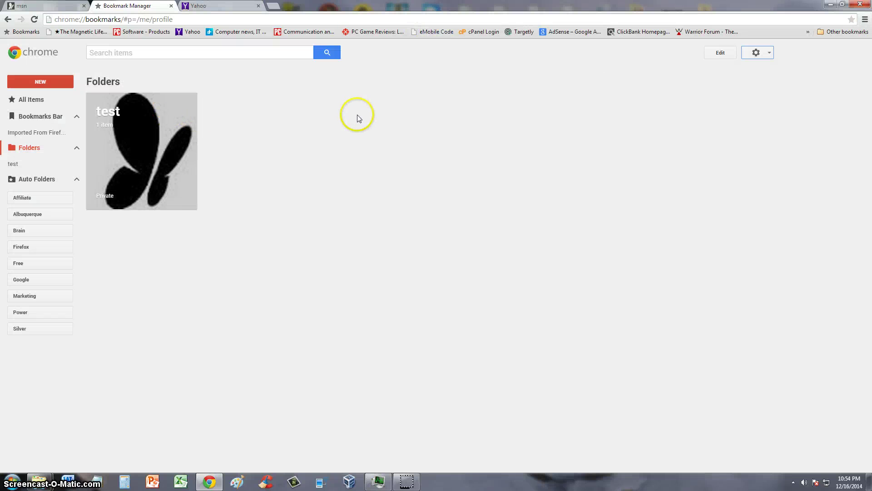
pyautogui.click(771, 54)
pyautogui.click(778, 89)
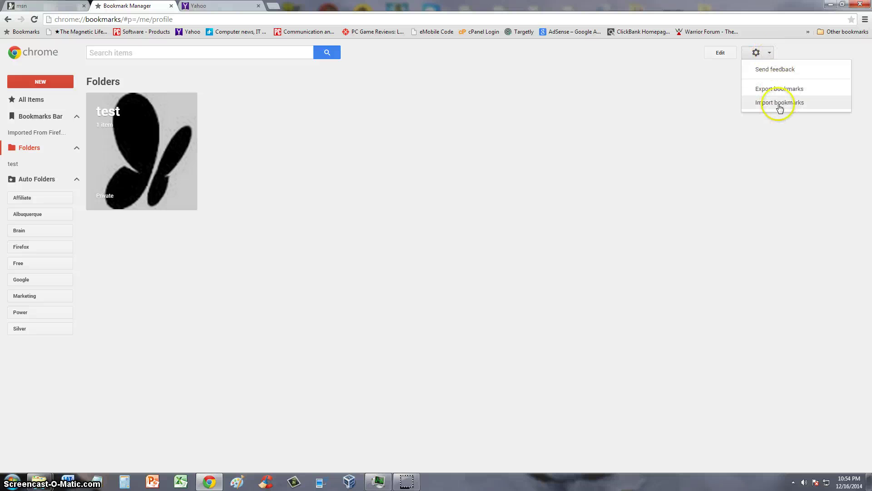
pyautogui.click(780, 89)
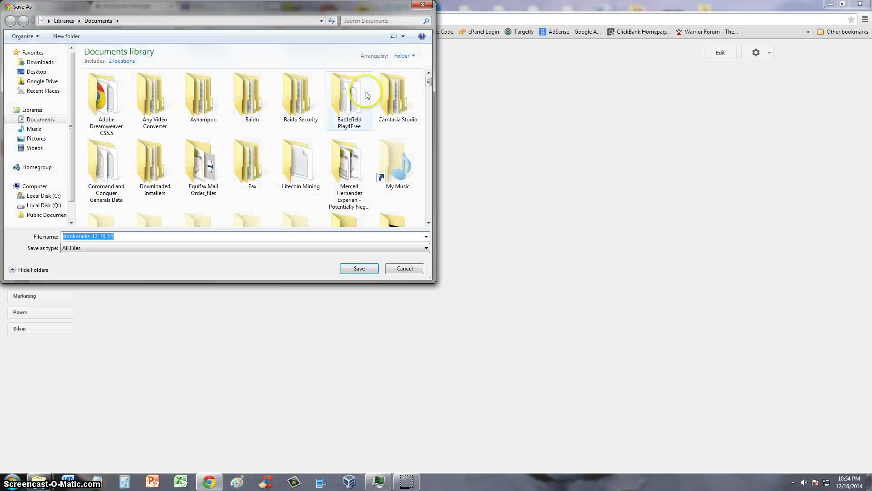
pyautogui.click(423, 5)
pyautogui.click(758, 52)
pyautogui.click(778, 101)
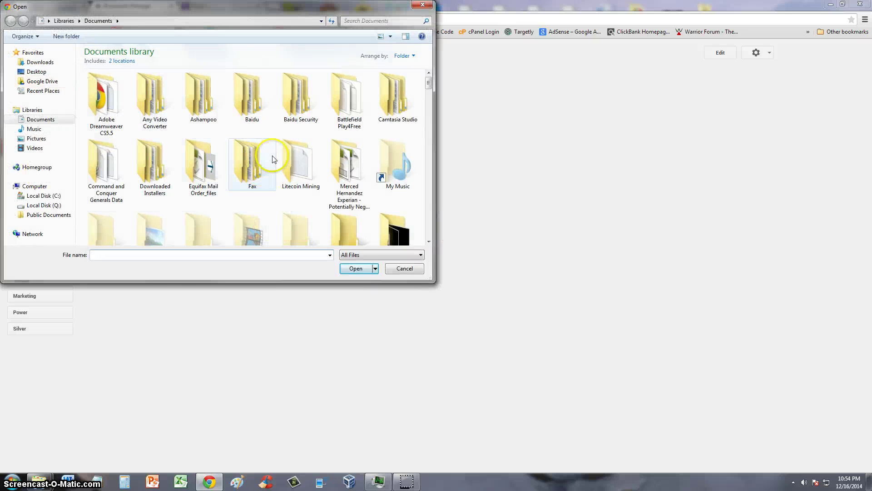
pyautogui.click(423, 5)
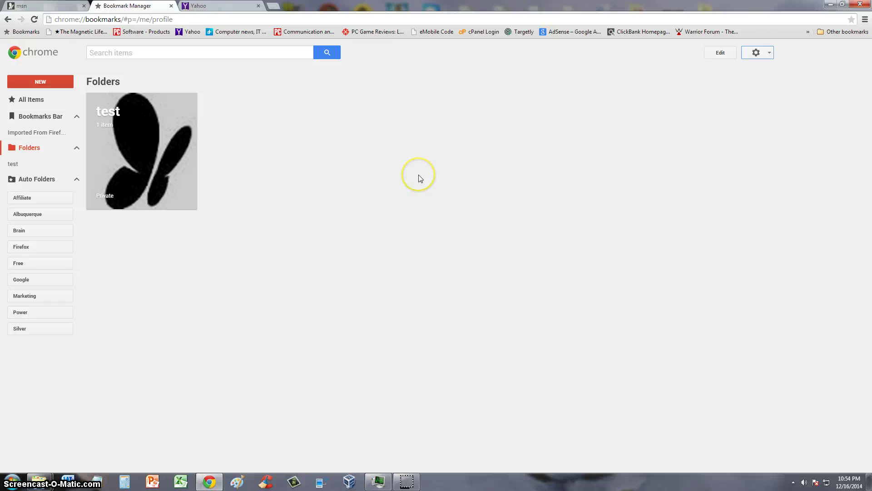
# - Open Import bookmarks and settings, review the From source list, then cancel
pyautogui.click(864, 19)
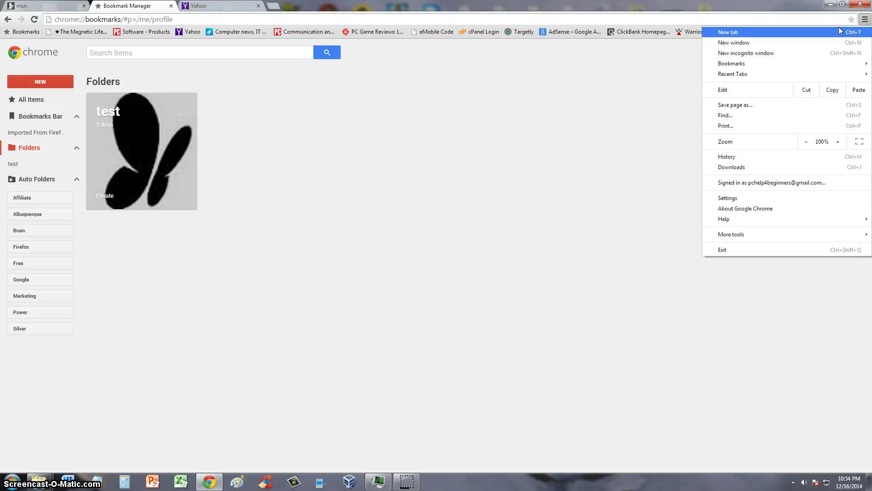
pyautogui.moveTo(776, 64)
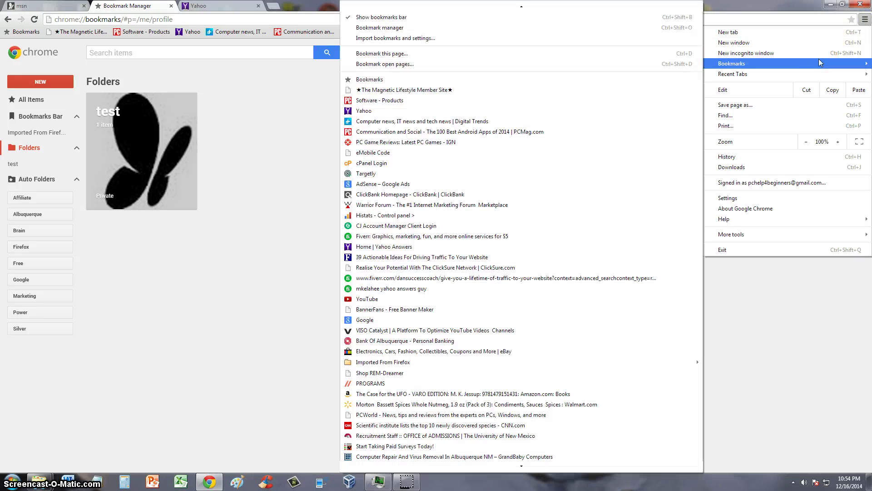
pyautogui.click(795, 63)
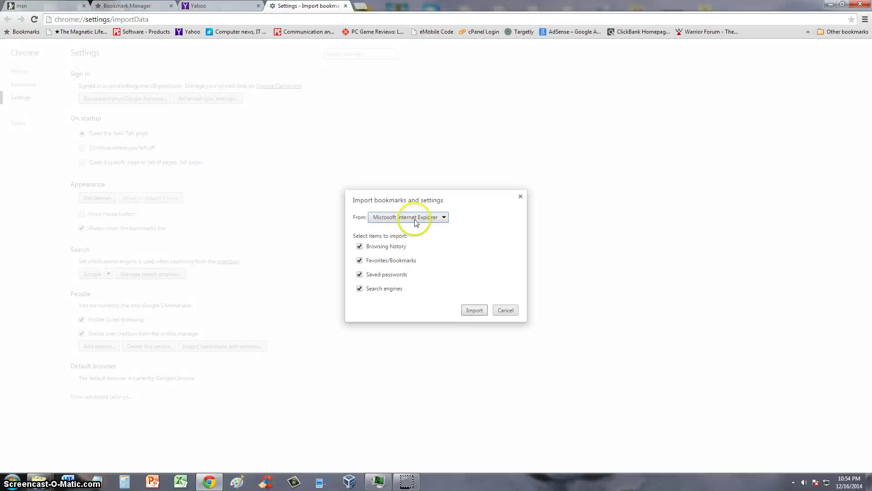
pyautogui.click(404, 220)
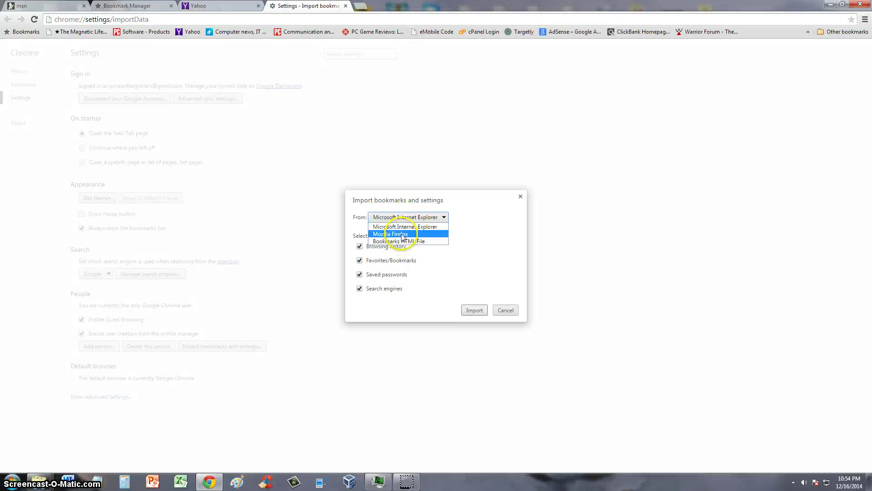
pyautogui.click(505, 314)
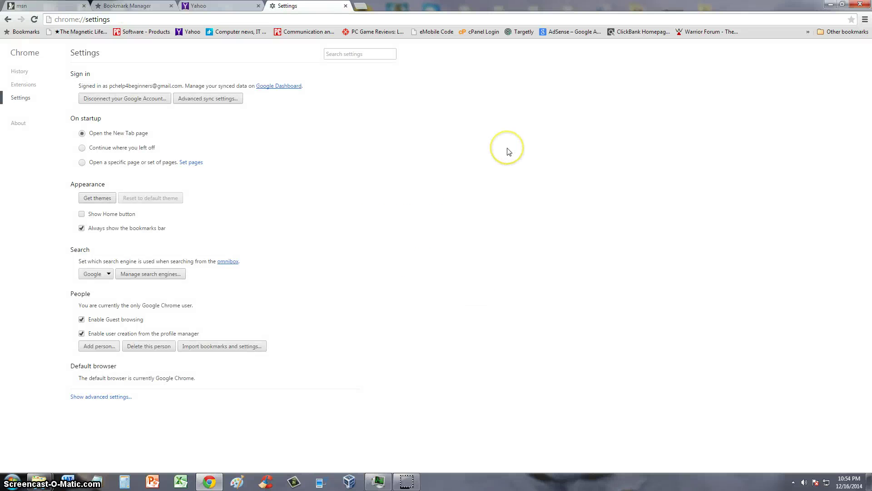